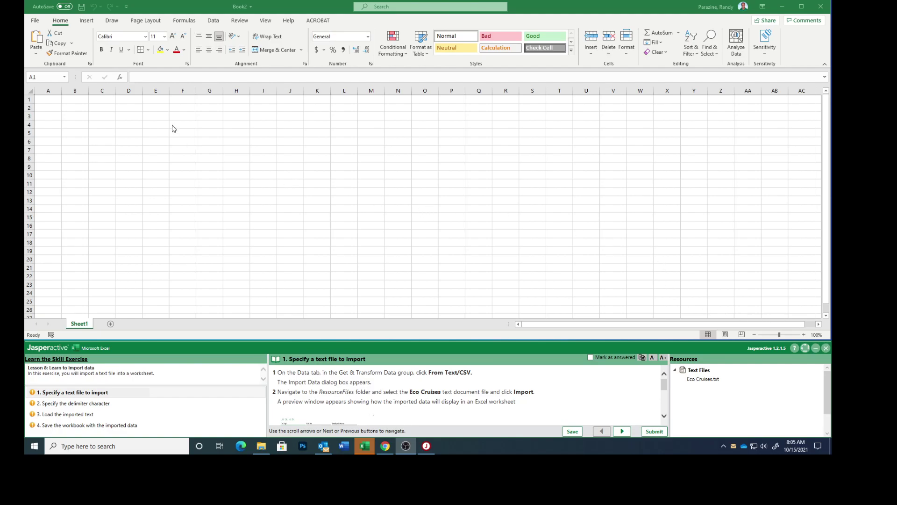
# Step: Bring Excel to the front and show the Data tab's import commands
pyautogui.click(213, 21)
pyautogui.click(213, 22)
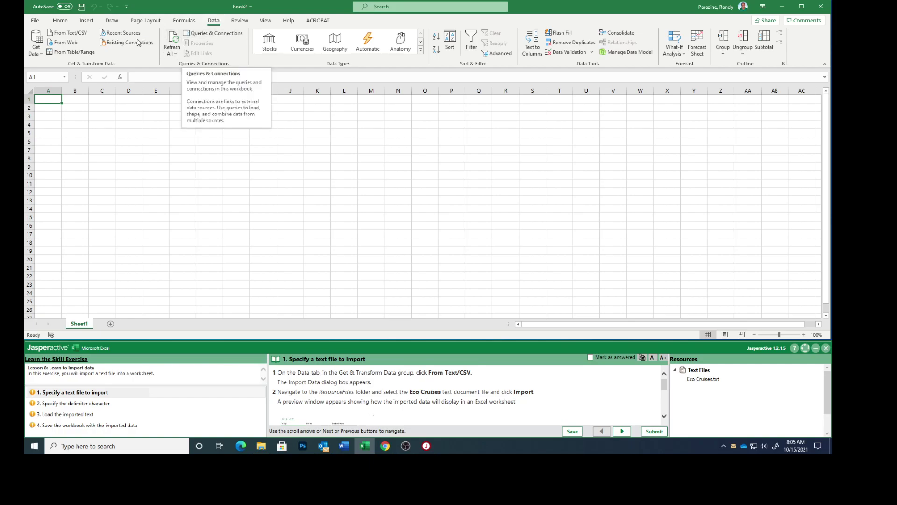
# Step: Import the Eco Cruises text file from Jasperactive > ResourceFiles using From Text/CSV
pyautogui.click(73, 34)
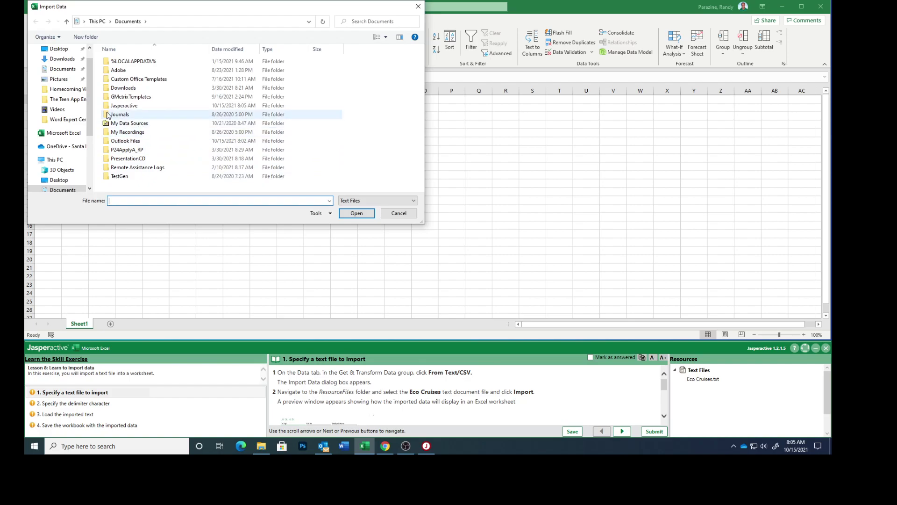
pyautogui.click(122, 110)
pyautogui.doubleClick(123, 110)
pyautogui.doubleClick(136, 73)
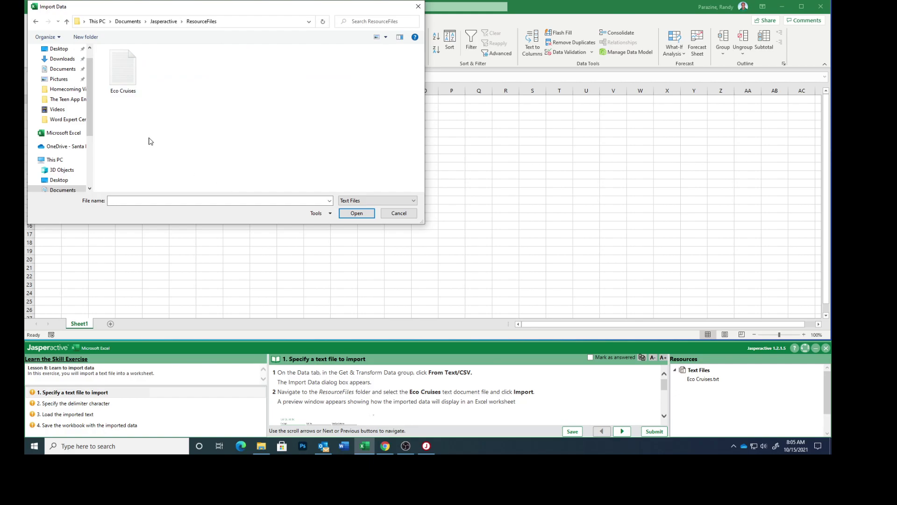
pyautogui.click(120, 81)
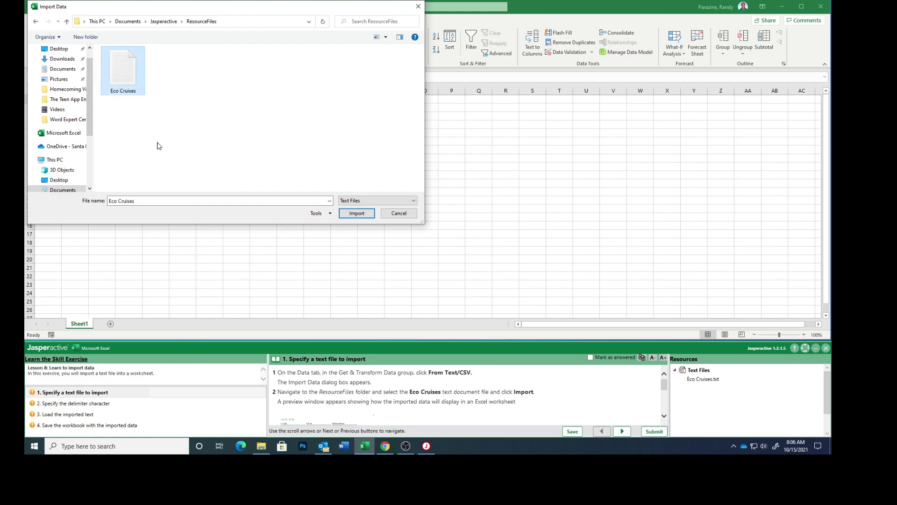
pyautogui.click(348, 213)
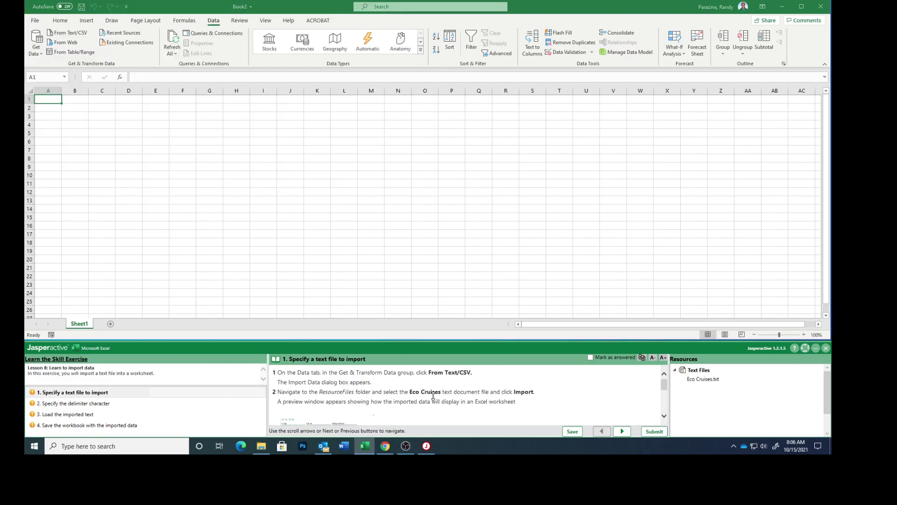
# Step: Scroll through the Eco Cruises.txt preview to review its seven tab-delimited columns
pyautogui.scroll(-1, 433, 396)
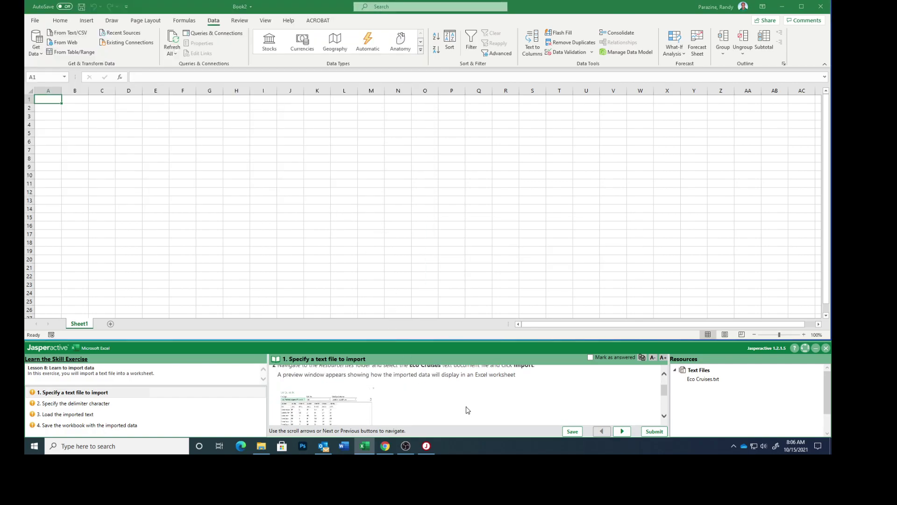
pyautogui.scroll(-2, 467, 409)
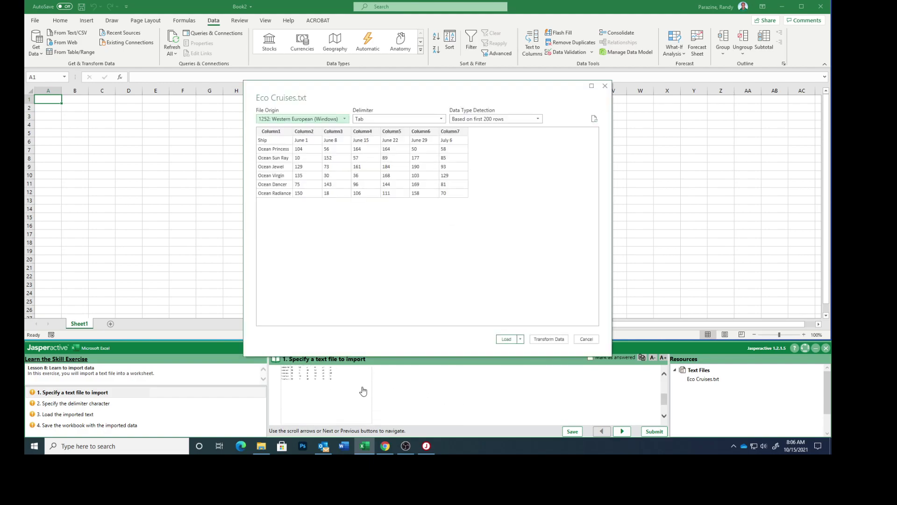
pyautogui.scroll(-2, 418, 396)
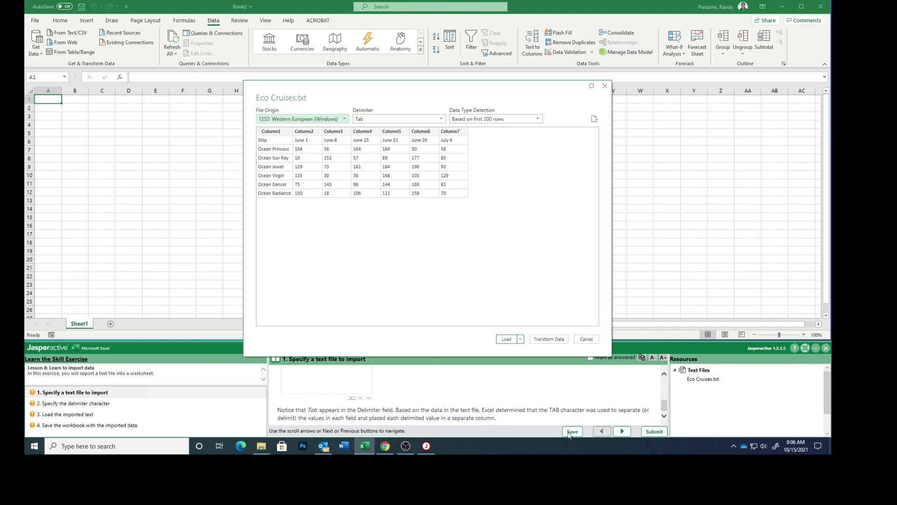
# Step: Mark the first lesson step answered, advance, and switch the preview delimiter to Comma
pyautogui.click(590, 358)
pyautogui.click(622, 431)
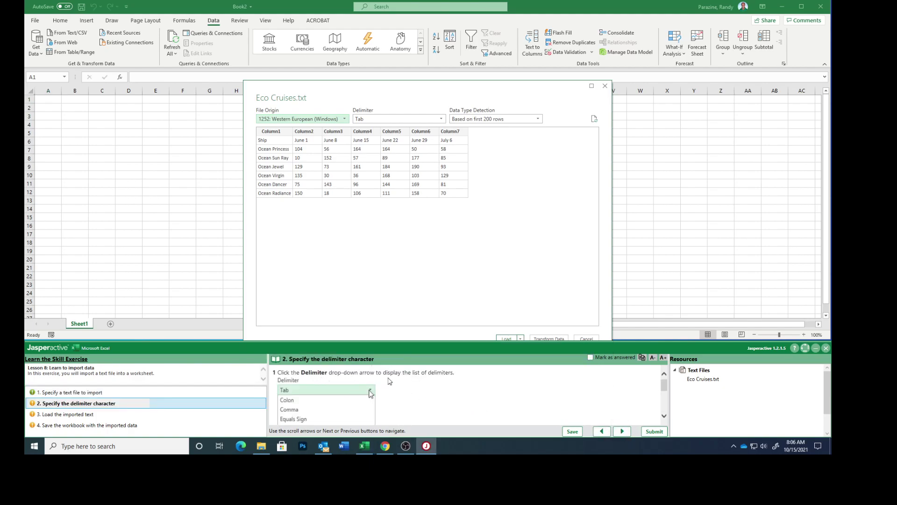
pyautogui.click(442, 119)
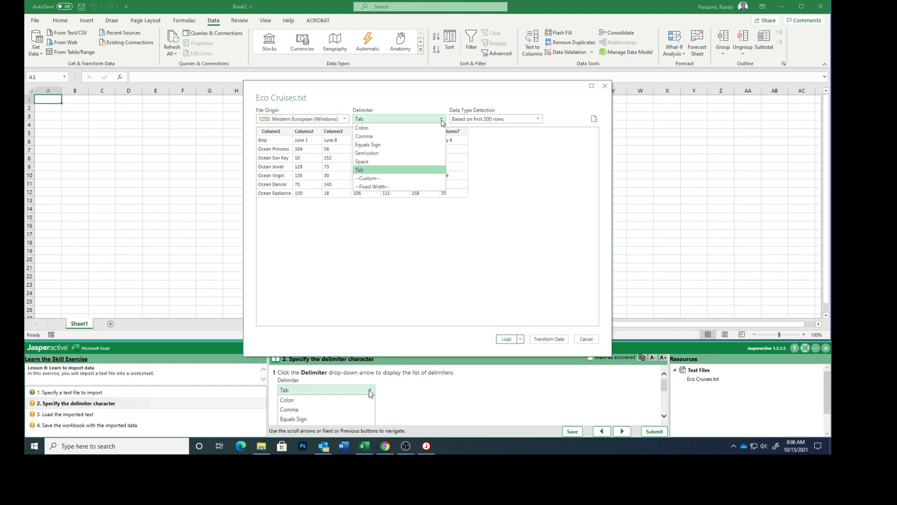
pyautogui.scroll(-3, 443, 425)
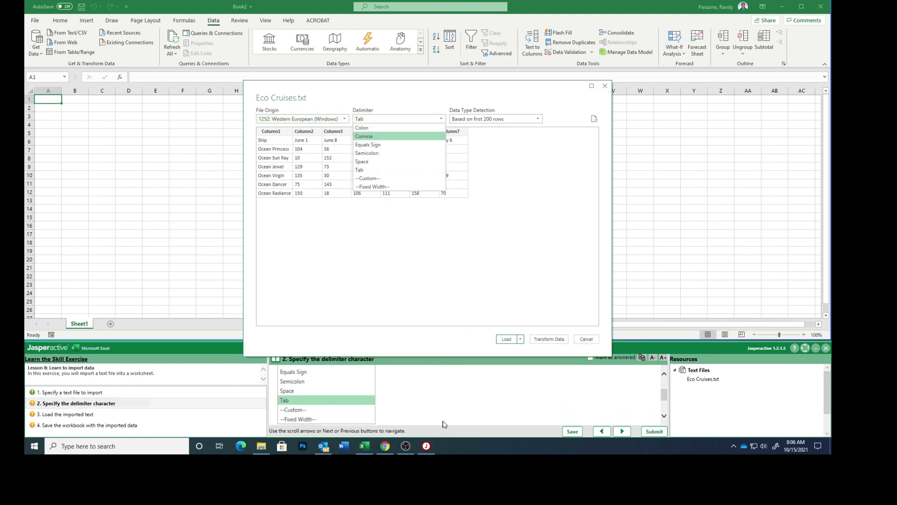
pyautogui.scroll(-3, 444, 424)
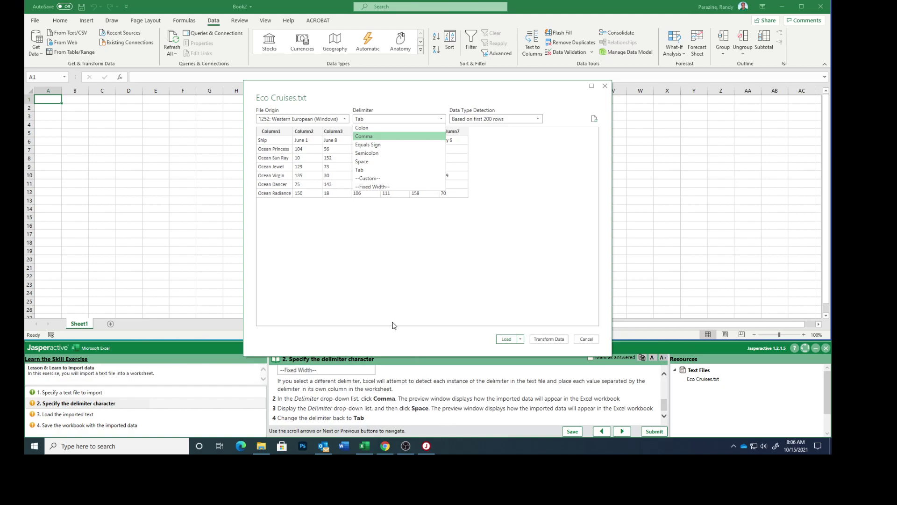
pyautogui.click(374, 139)
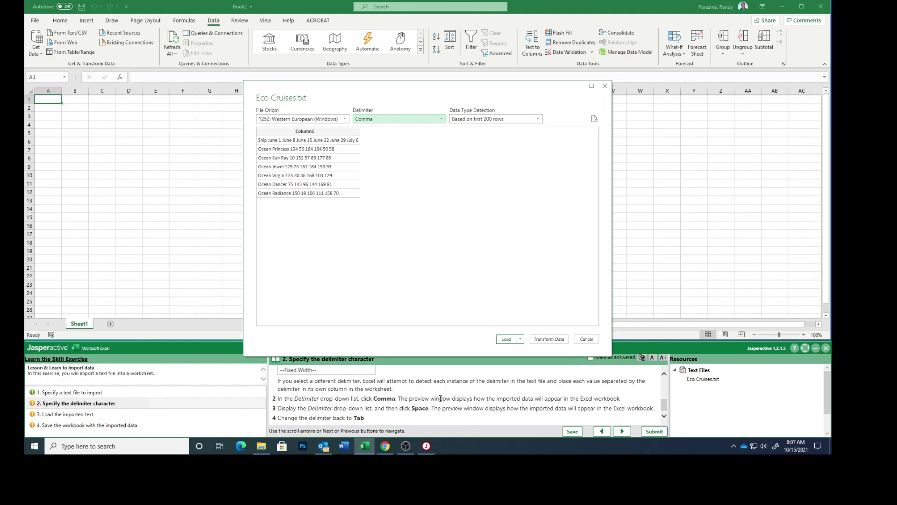
# Step: Try the Space delimiter, then return to Tab for clean seven-column preview
pyautogui.click(441, 120)
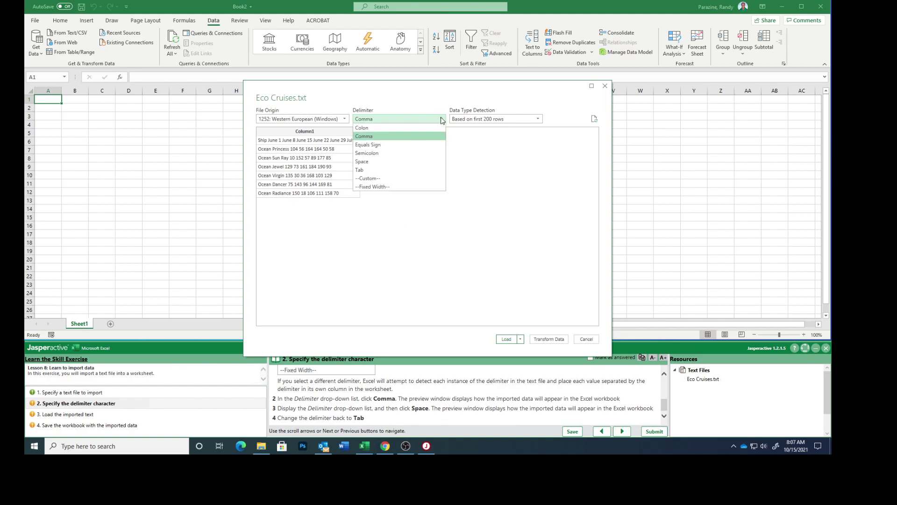
pyautogui.click(403, 162)
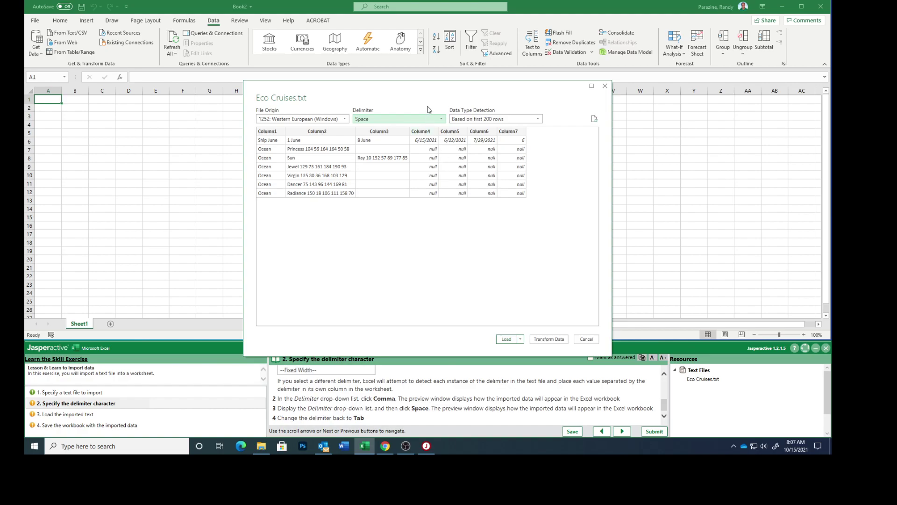
pyautogui.click(442, 120)
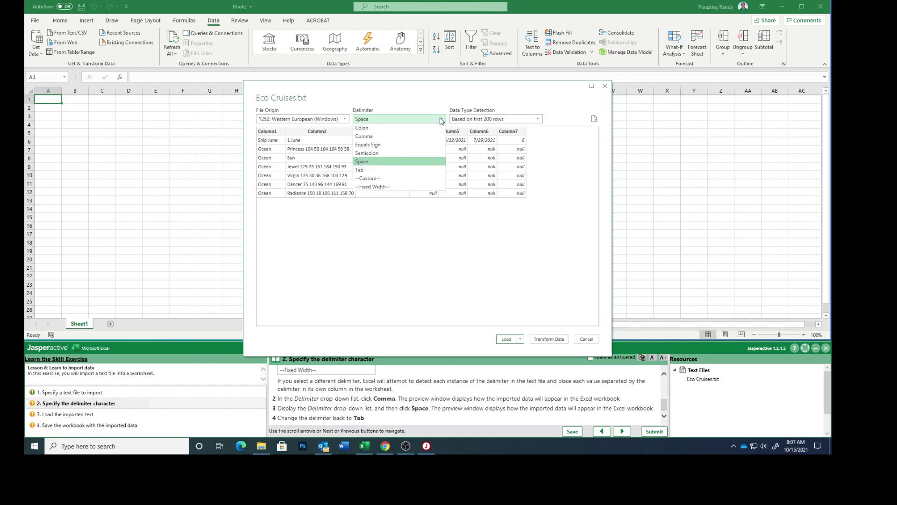
pyautogui.click(411, 170)
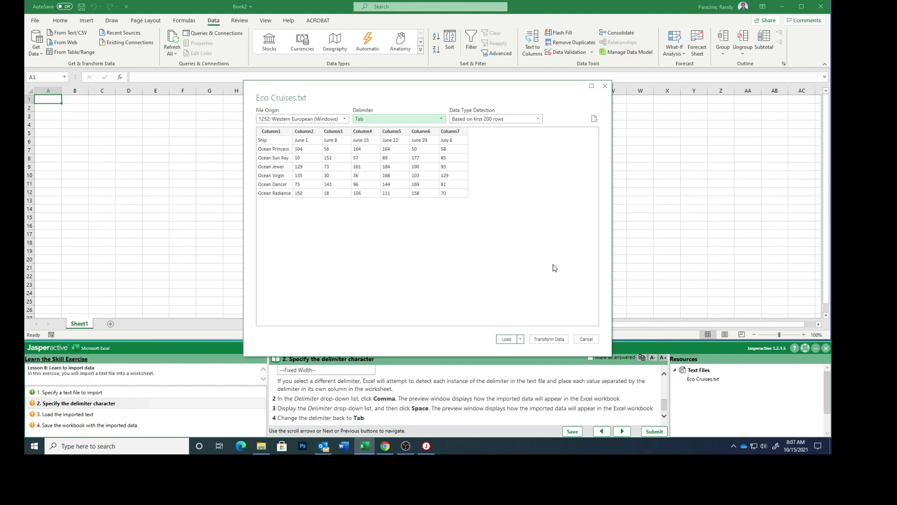
pyautogui.moveTo(506, 97); pyautogui.dragTo(502, 83)
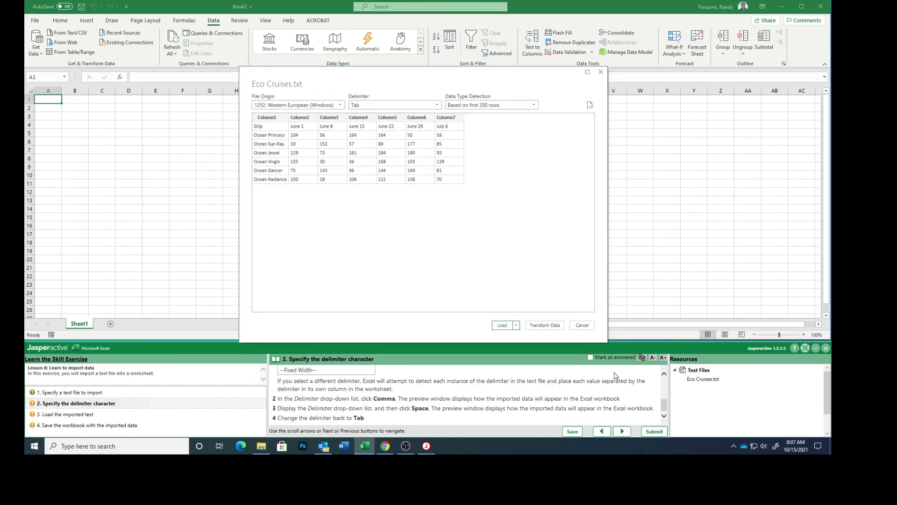
# Step: Mark the delimiter step answered, advance the lesson, and choose Load To from the Load menu
pyautogui.click(590, 357)
pyautogui.click(621, 430)
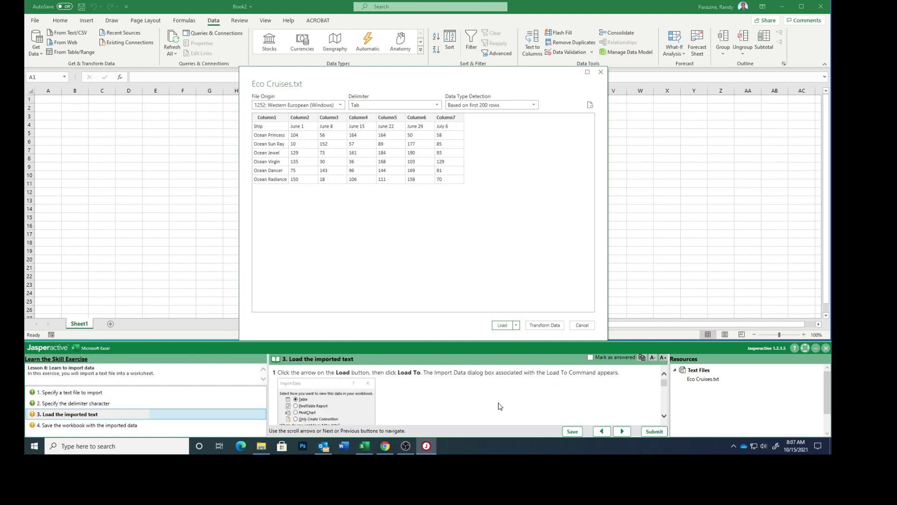
pyautogui.click(517, 325)
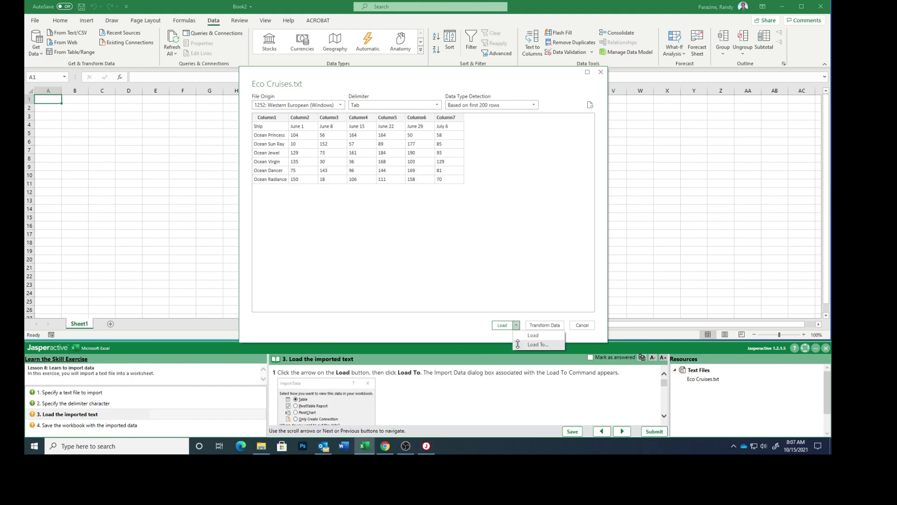
pyautogui.click(521, 345)
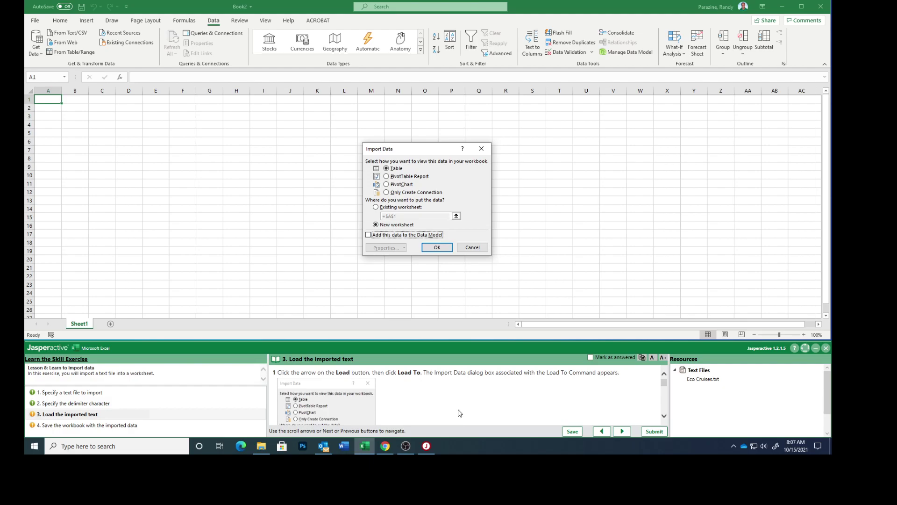
# Step: Load the Eco Cruises data as a Table into the existing worksheet at =$A$1
pyautogui.scroll(-5, 458, 411)
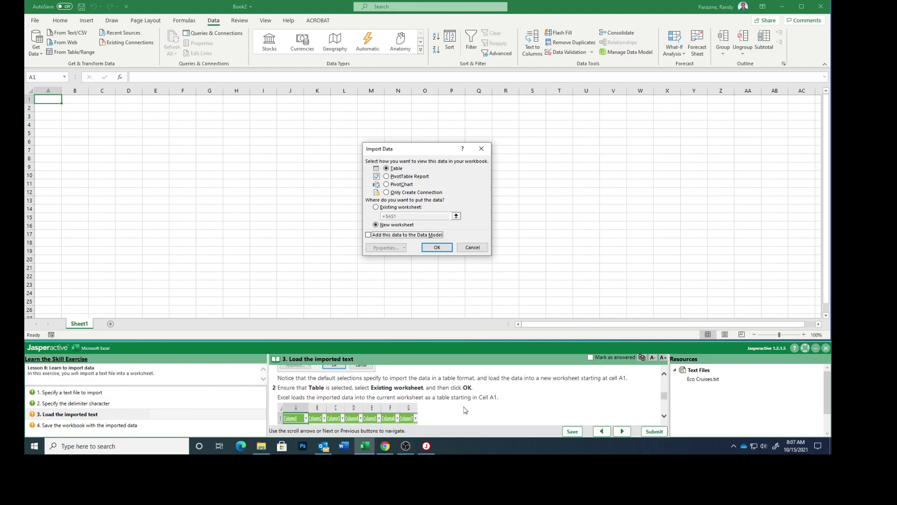
pyautogui.scroll(-1, 465, 409)
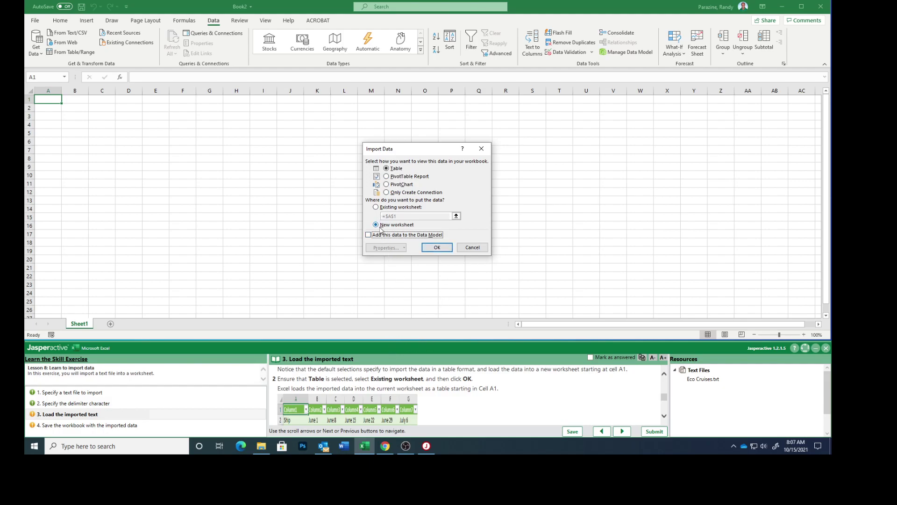
pyautogui.click(375, 206)
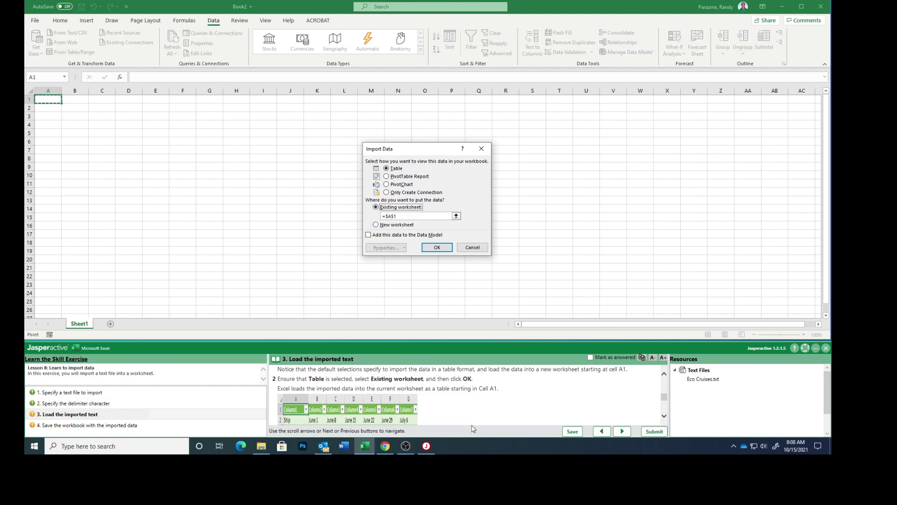
pyautogui.click(438, 250)
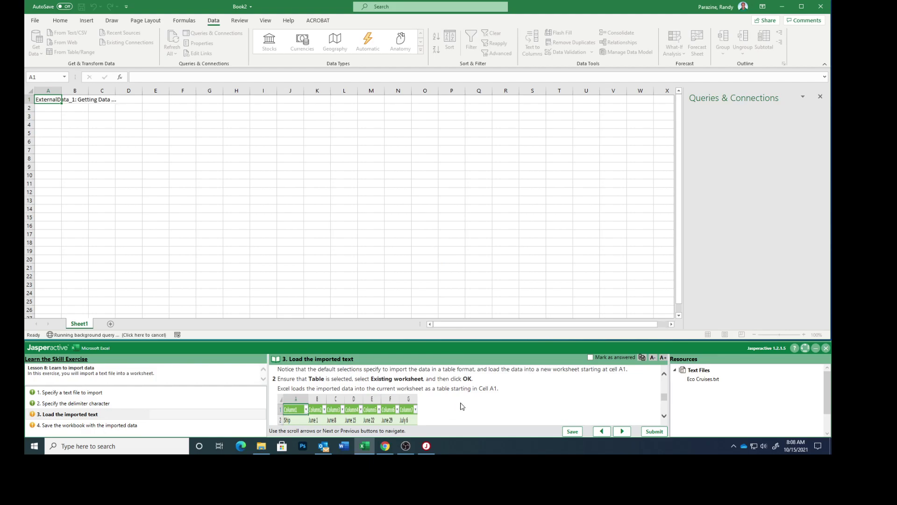
# Step: Mark the loading step answered, advance to the saving step, and open the File backstage
pyautogui.scroll(-2, 465, 408)
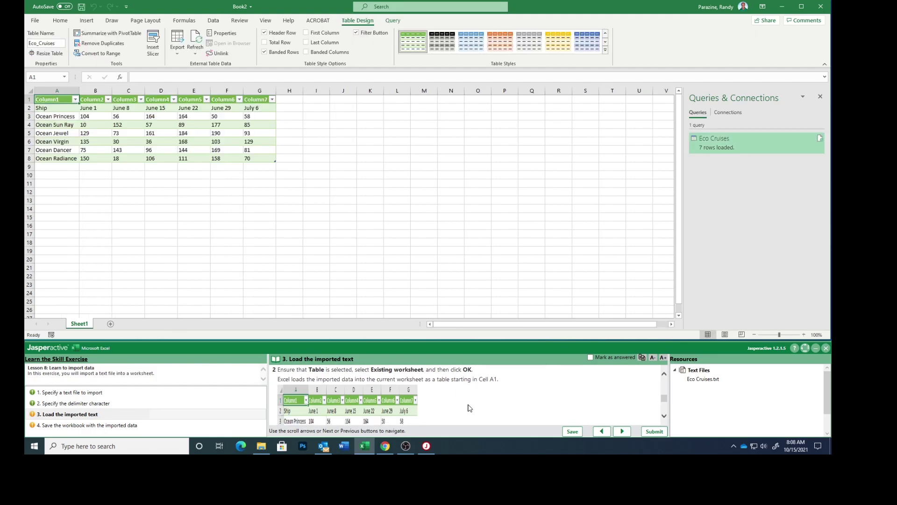
pyautogui.scroll(-3, 470, 407)
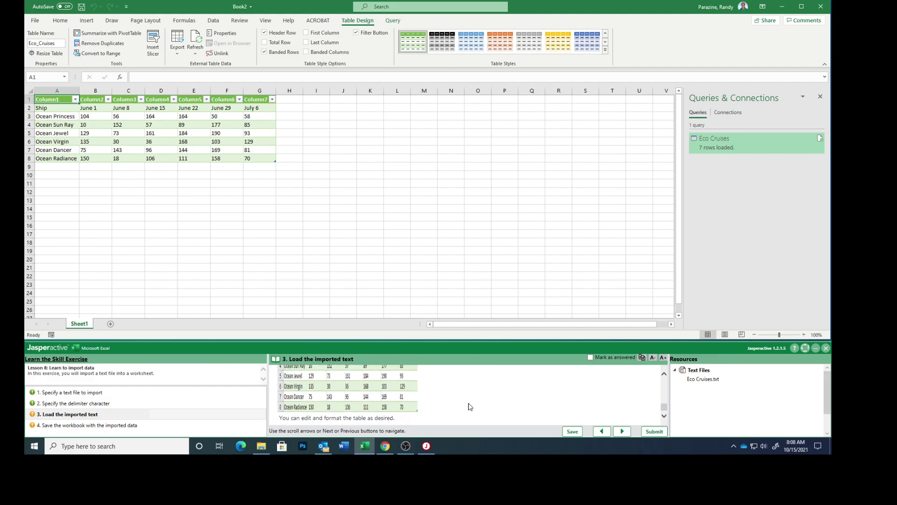
pyautogui.click(590, 358)
pyautogui.click(622, 431)
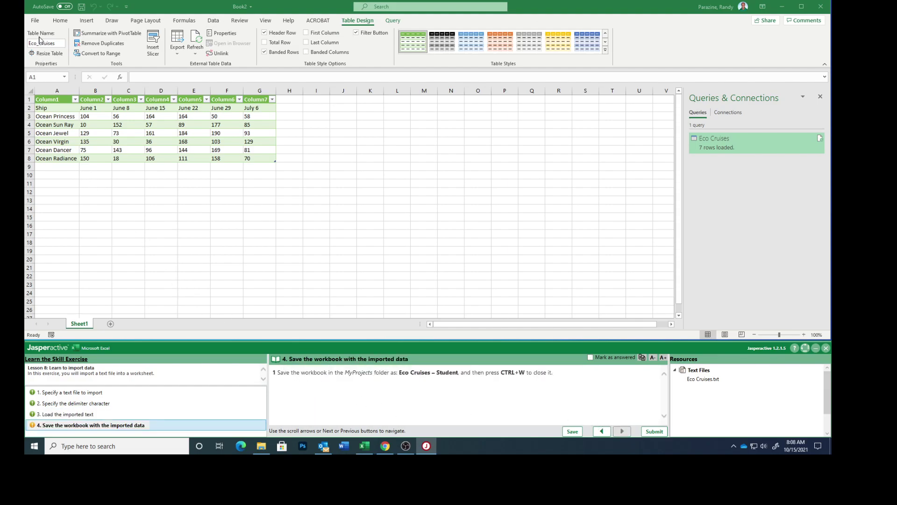
pyautogui.click(35, 20)
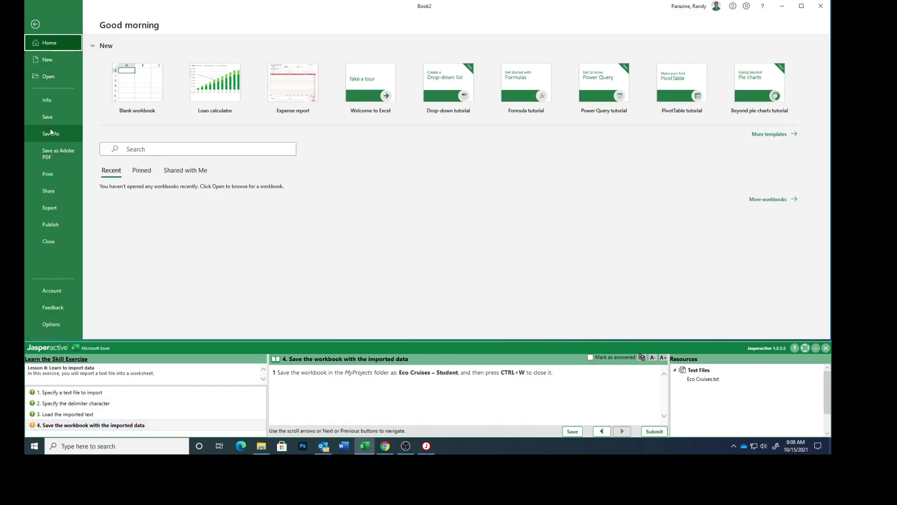
# Step: Save the workbook as 'Eco Cruises - Student' in the Jasperactive MyProjects folder
pyautogui.click(50, 133)
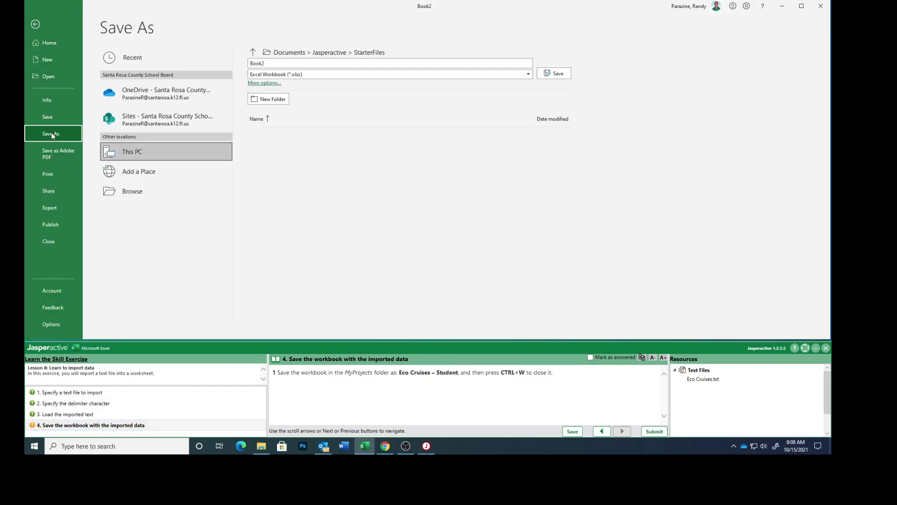
pyautogui.click(252, 53)
pyautogui.click(269, 149)
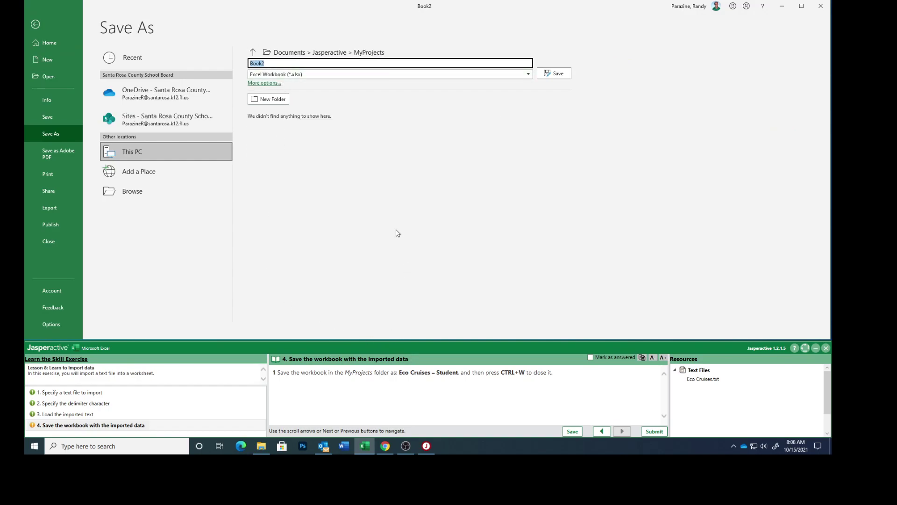
pyautogui.write('E')
pyautogui.write('co Cruises - Student')
pyautogui.click(545, 75)
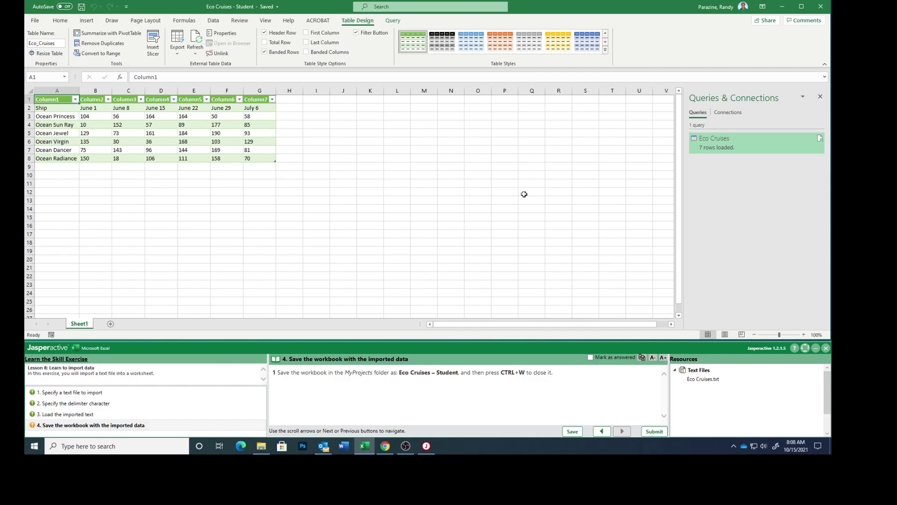
# Step: Close the workbook with Ctrl+W, mark the saving step answered, and submit the exercise
pyautogui.hotkey('ctrl', 'w')
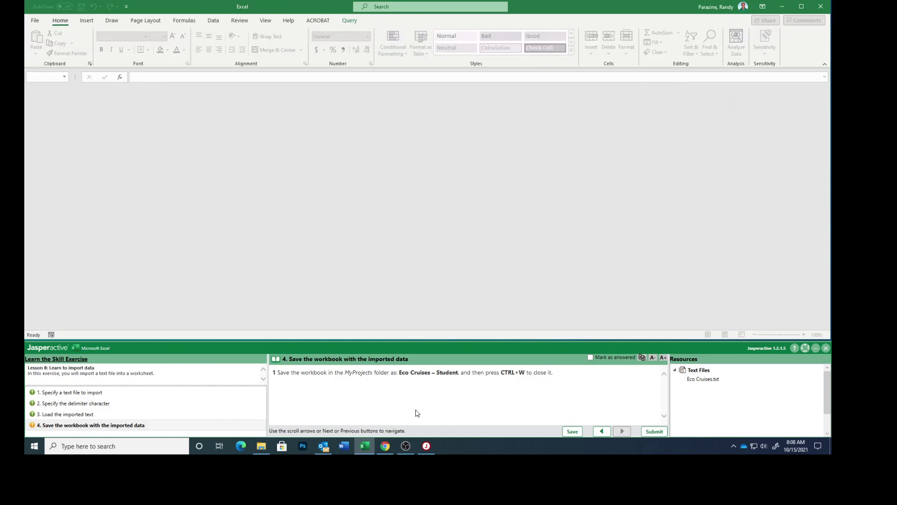
pyautogui.click(591, 357)
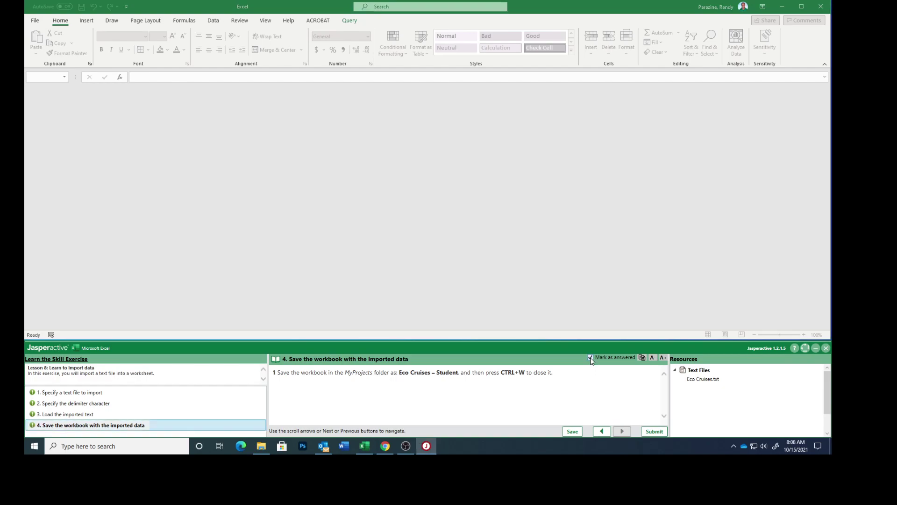
pyautogui.click(653, 431)
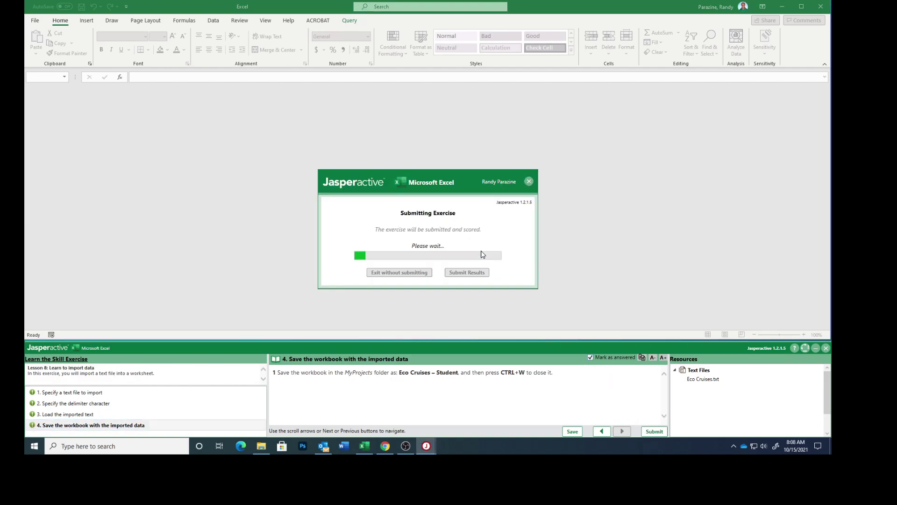